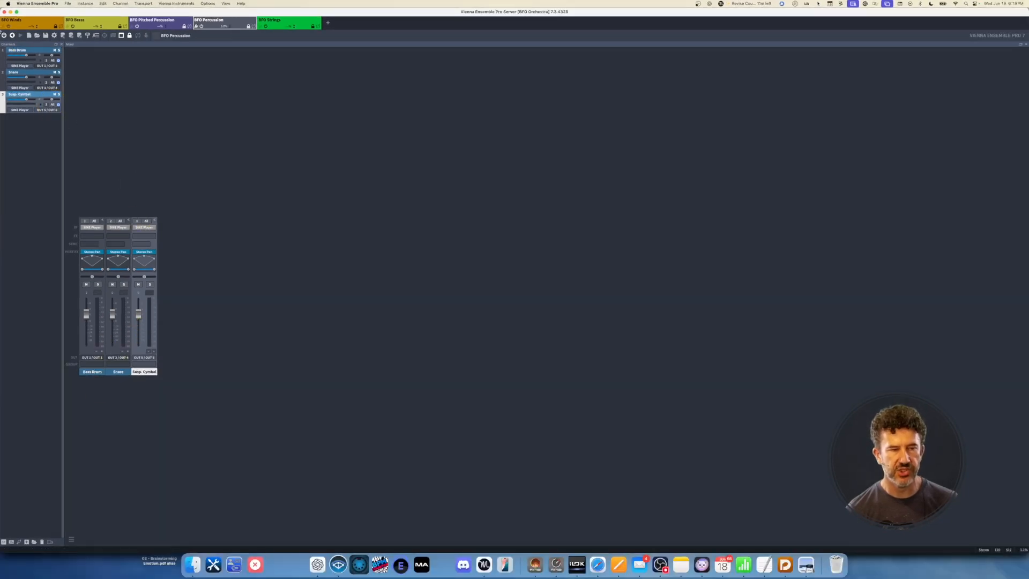
View the SINE Player instruments on the Bass Drum, Snare and Susp. Cymbal channels one after another.
double_click(4, 61)
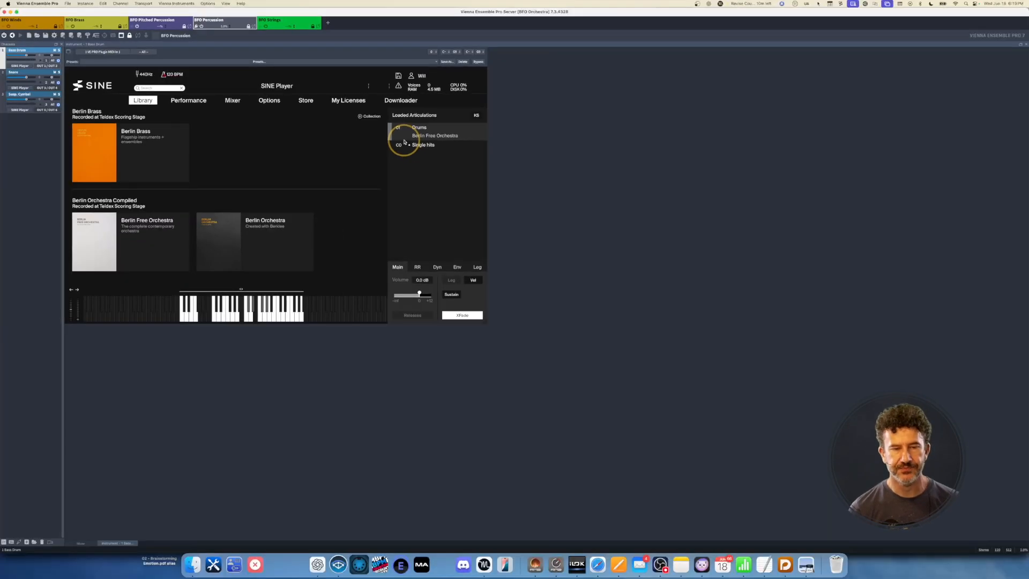
click(19, 76)
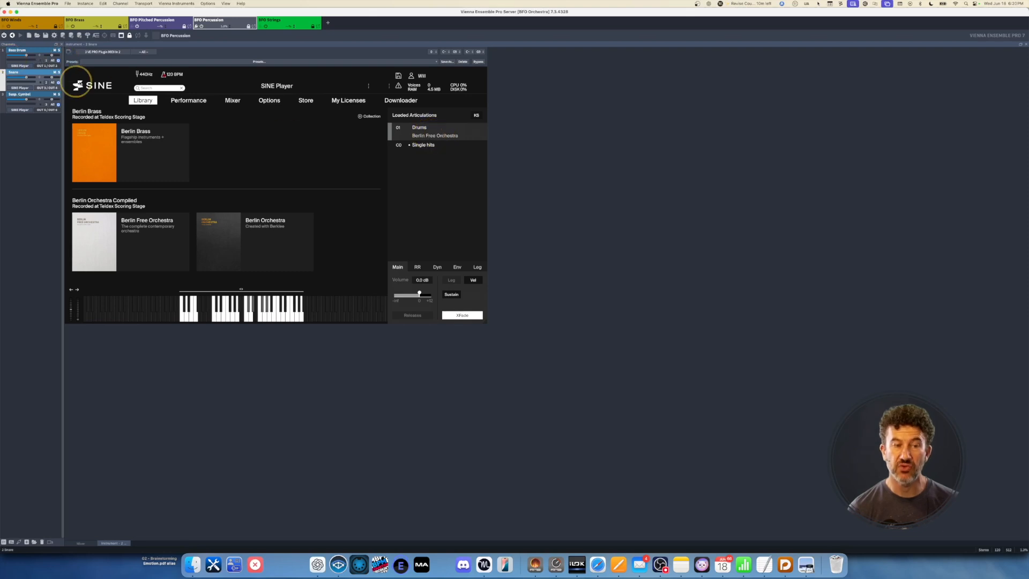
click(4, 103)
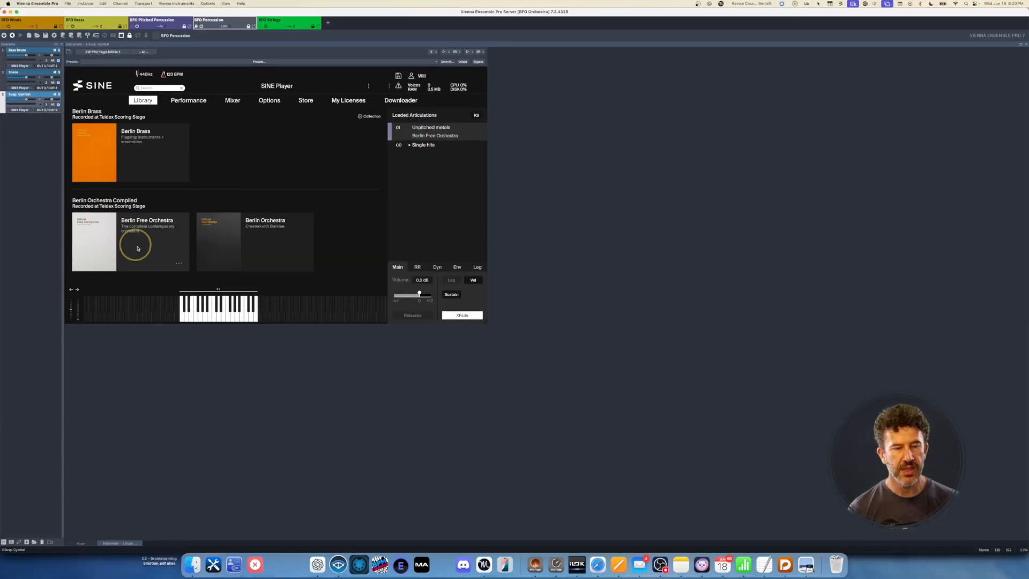
Enlarge the SINE Player window and expand Berlin Free Orchestra's Percussion group to show the articulations under Drums and Unpitched metals.
click(269, 371)
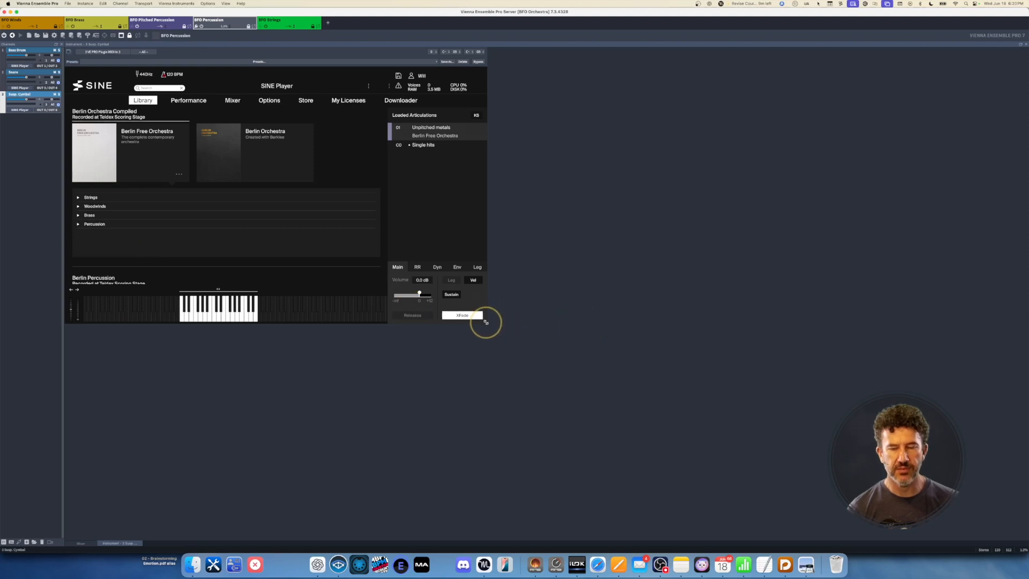
drag(483, 318, 536, 505)
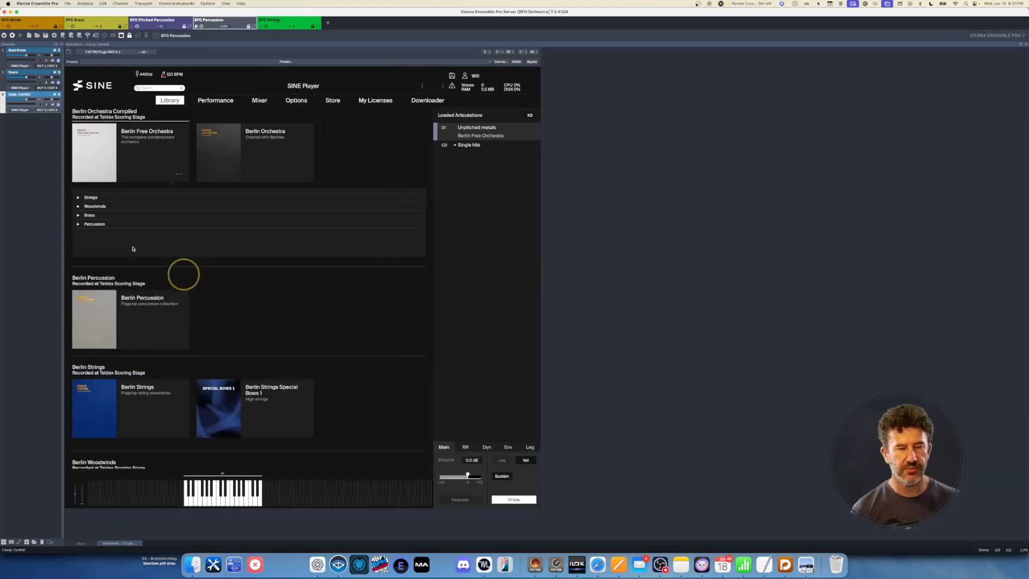
click(81, 224)
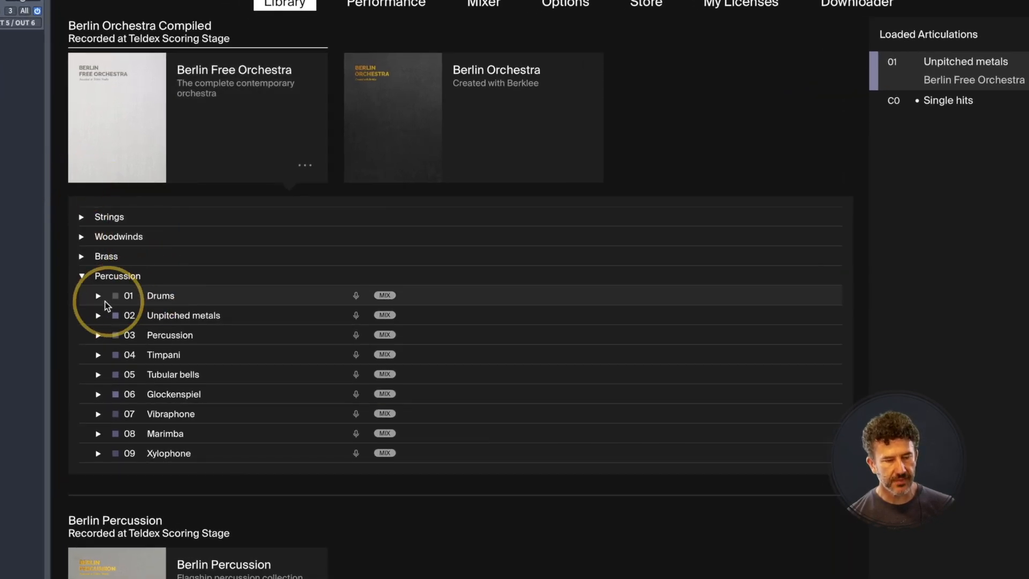
click(98, 296)
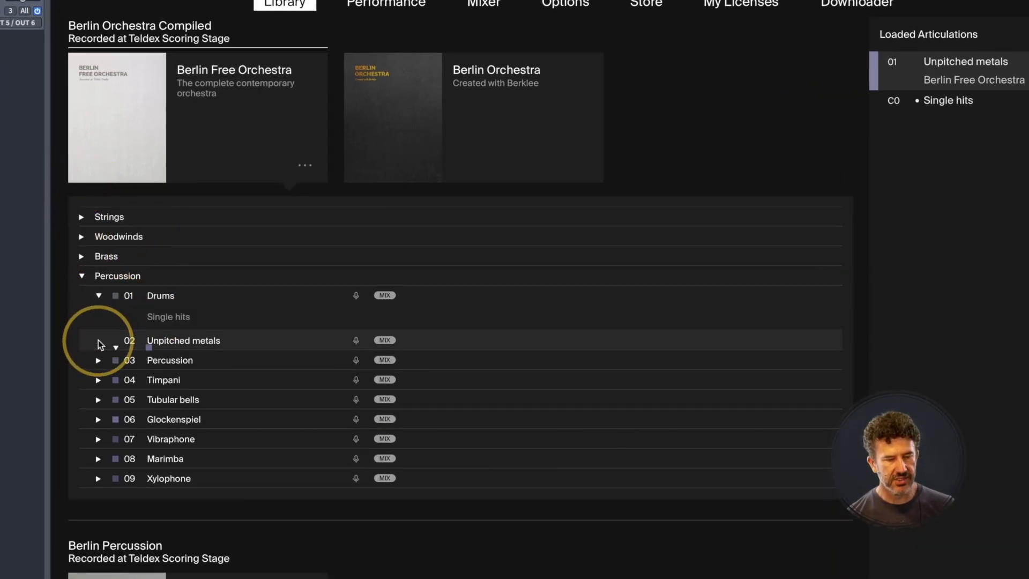
click(99, 337)
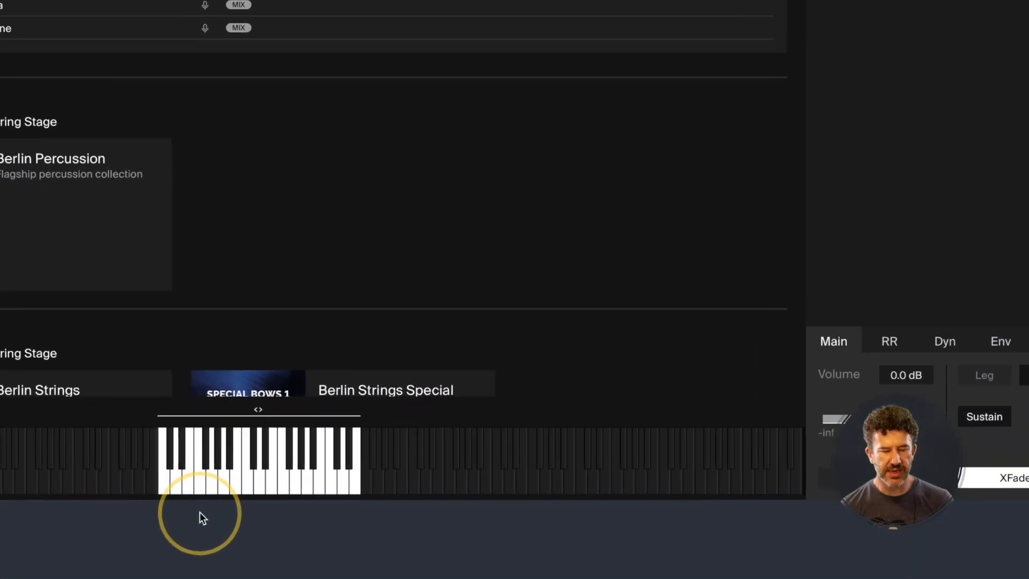
Audition the Unpitched metals keys on the virtual keyboard and compare the Bass Drum and Susp. Cymbal channels.
click(188, 501)
drag(158, 475, 341, 468)
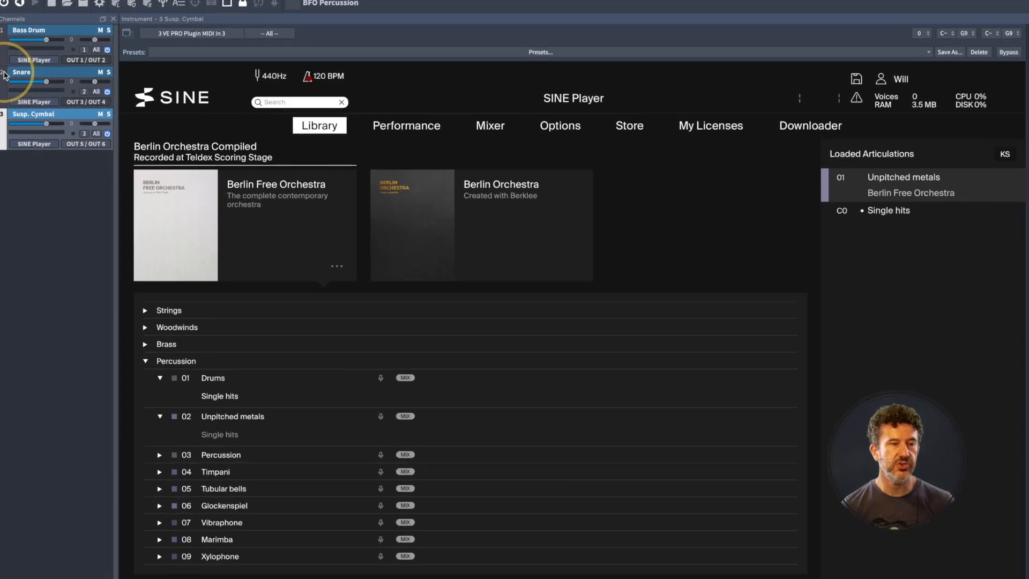
click(5, 78)
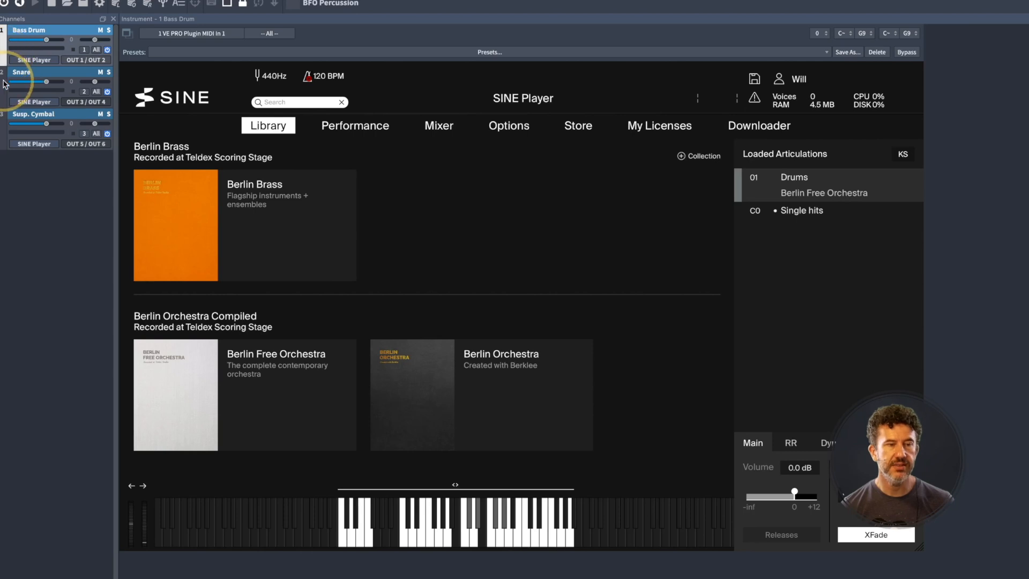
click(5, 127)
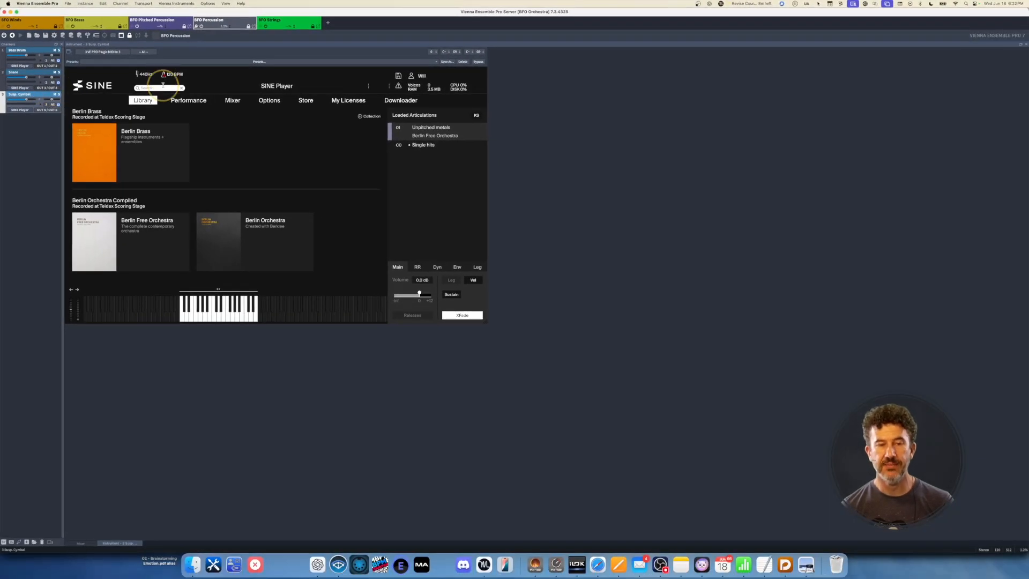
Switch to Dorico and open the BFO Percussion map assigned to the Suspended Cymbal track.
key(super+Tab)
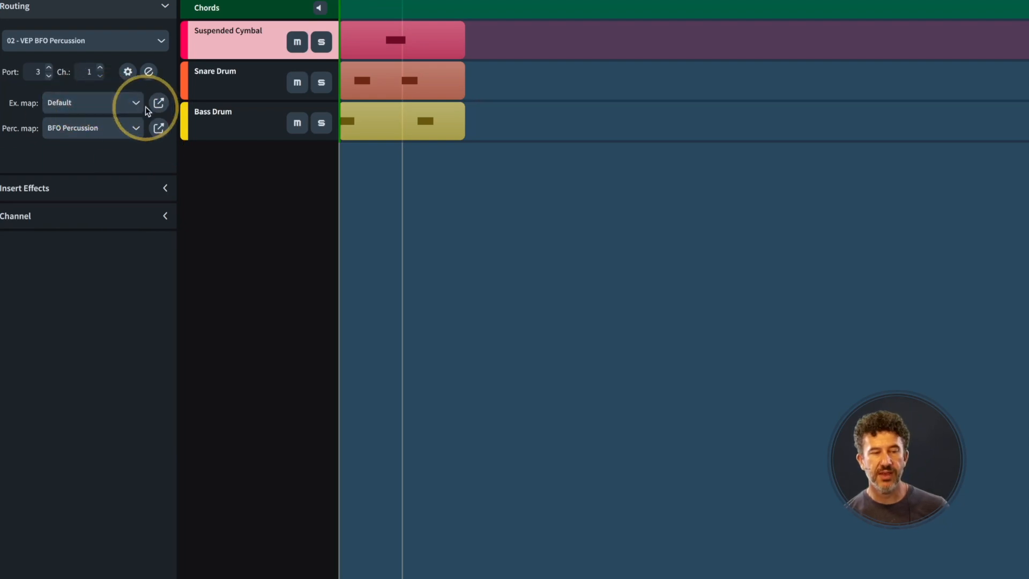
click(158, 128)
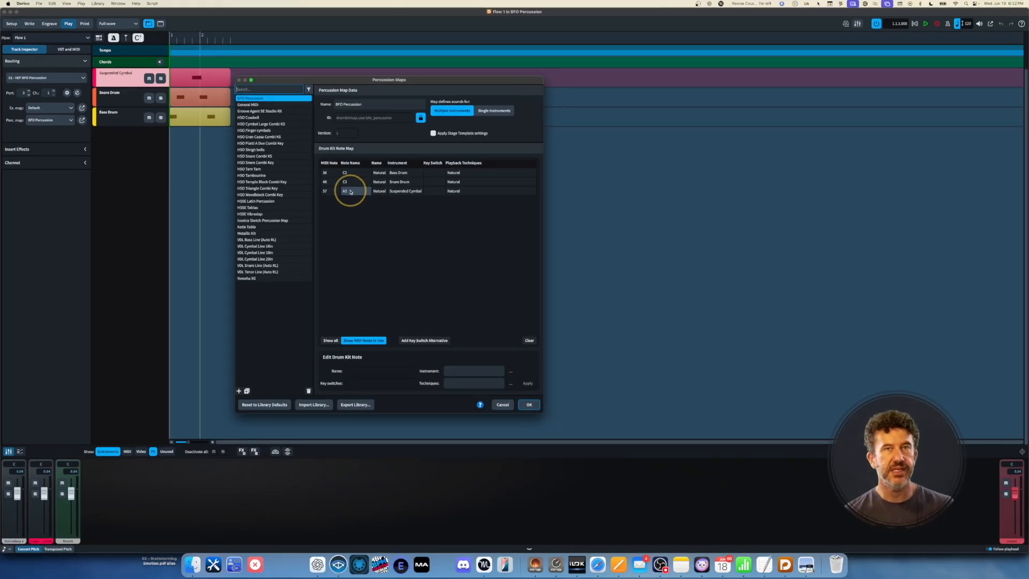
Switch to Vienna Ensemble Pro and audition several of the suspended cymbal's playable keys on the virtual keyboard.
key(super+Tab)
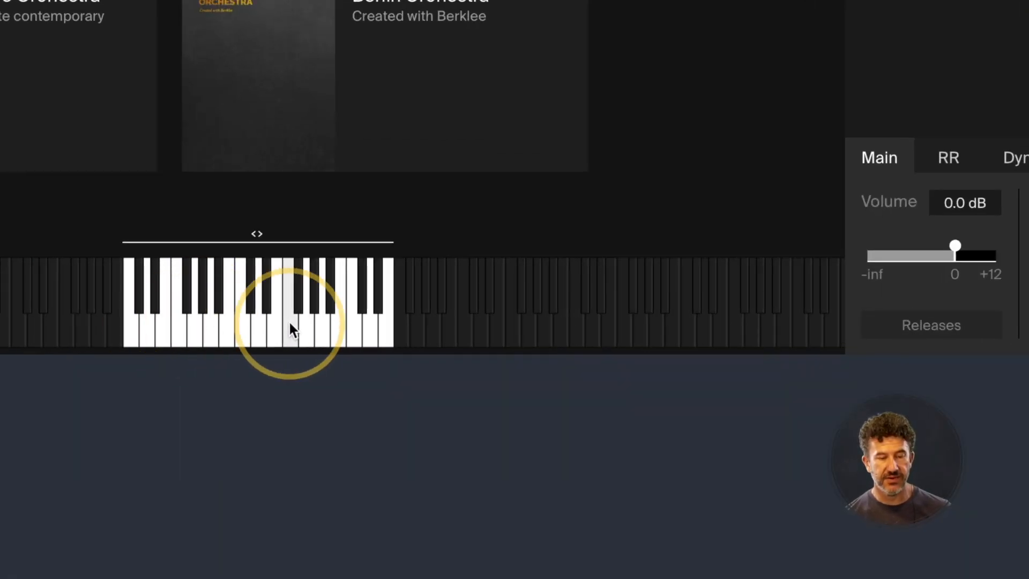
click(193, 329)
click(243, 322)
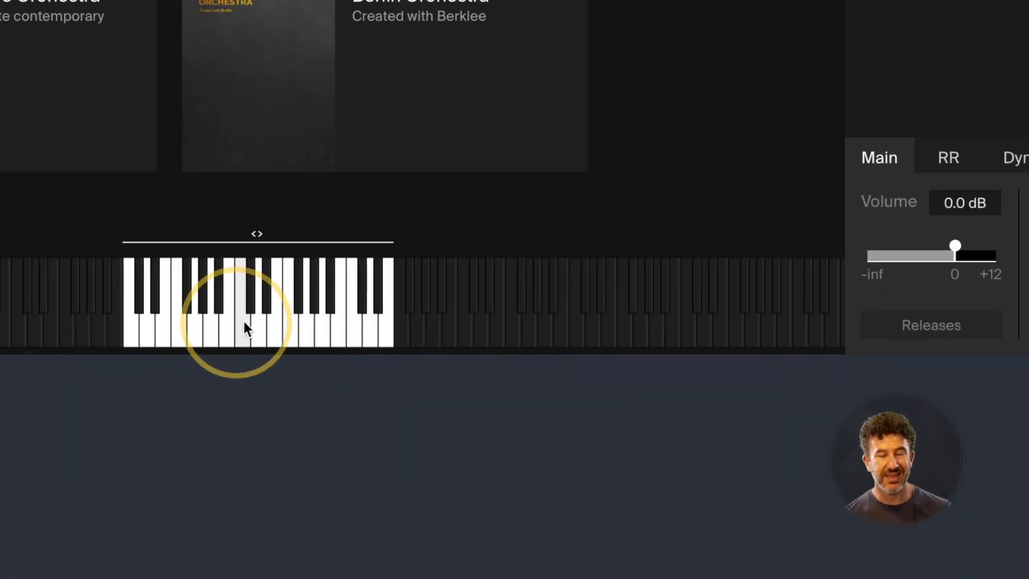
click(262, 324)
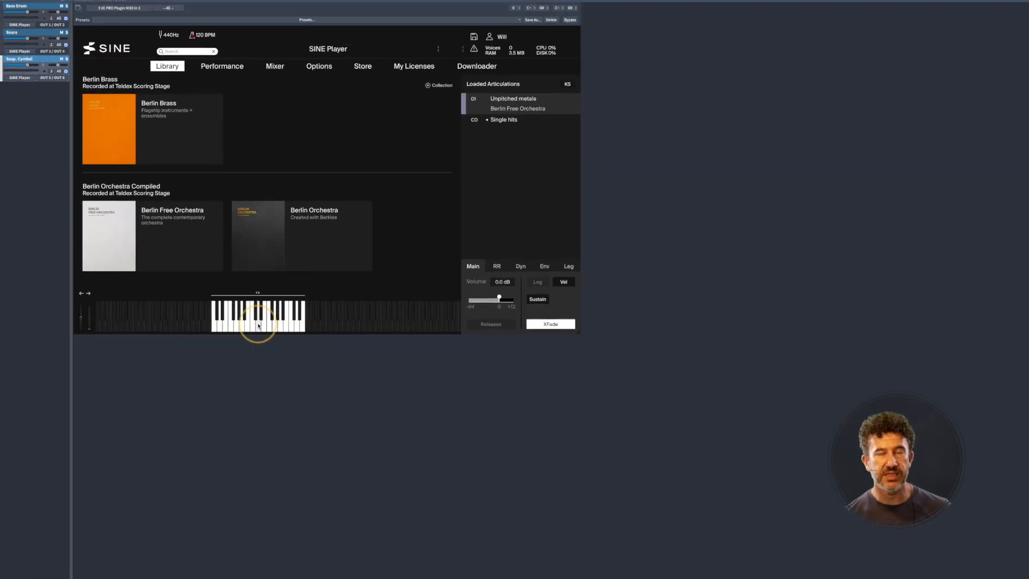
Switch to Dorico and show all MIDI notes in the BFO Percussion drum kit note map.
key(super+Tab)
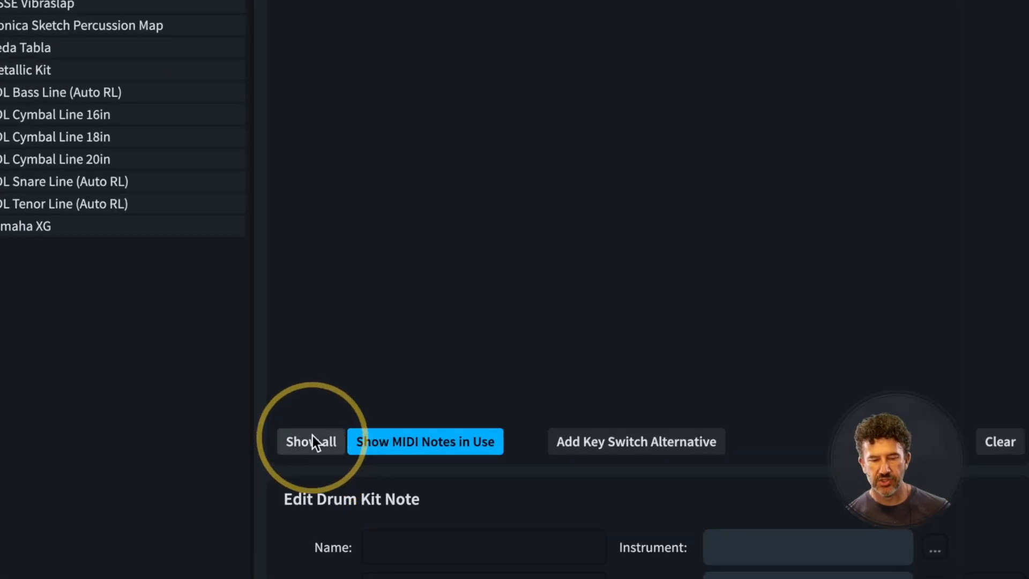
click(308, 450)
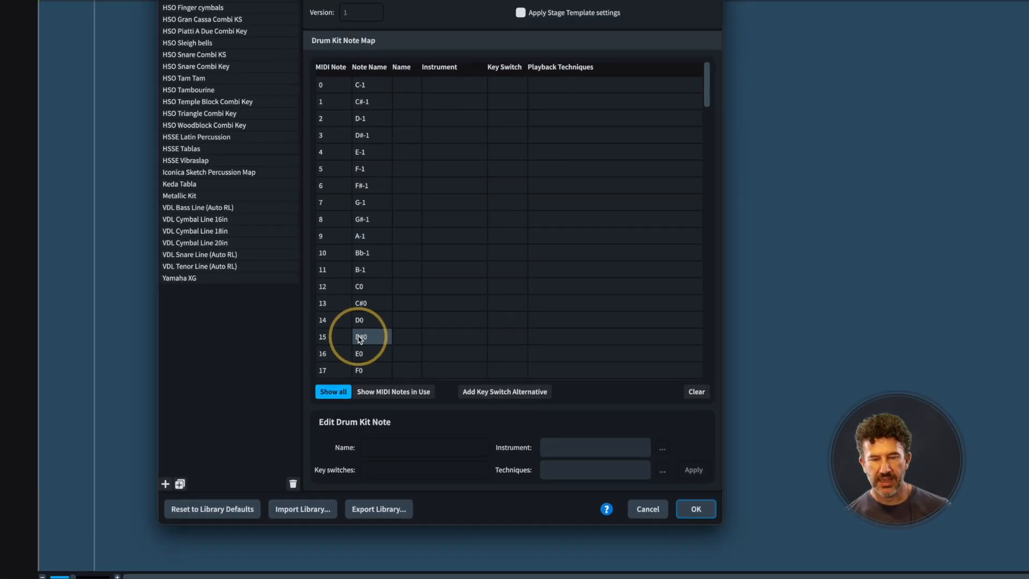
scroll(450, 240, down, 12)
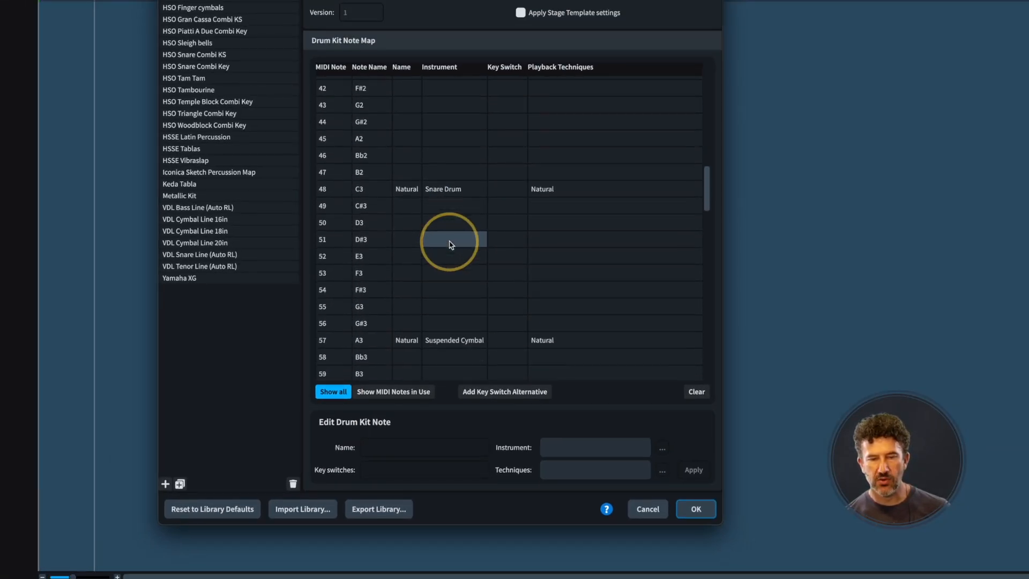
scroll(450, 244, up, 4)
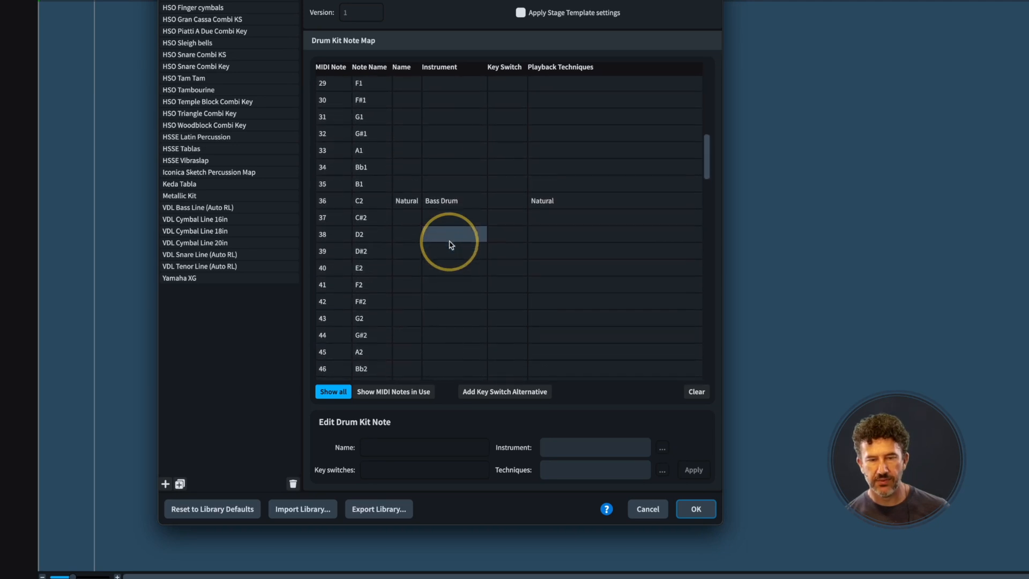
Assign MIDI note 24 (C1) to the Bongo (High) instrument with the Natural playback technique and apply the mapping.
click(409, 96)
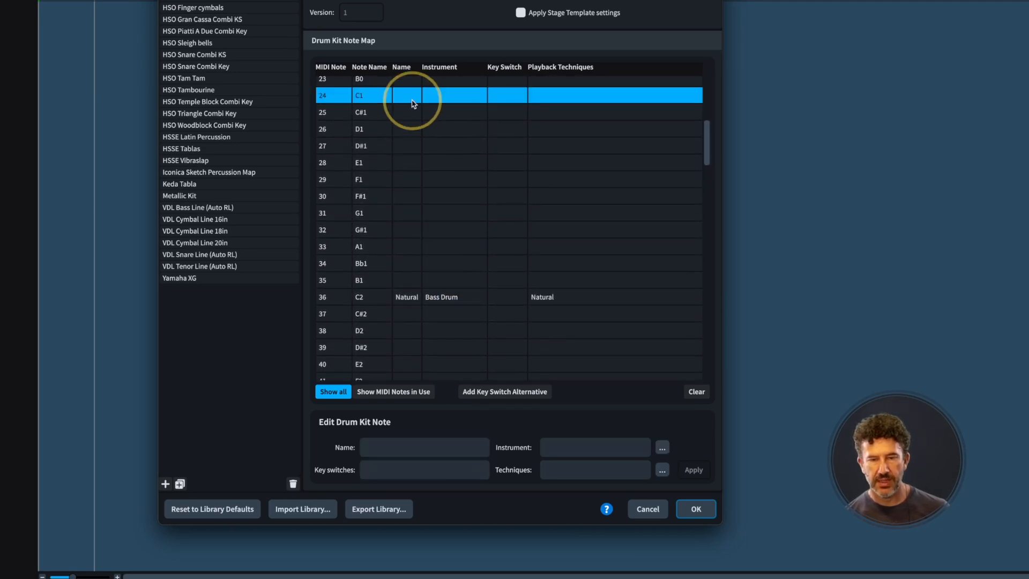
click(662, 447)
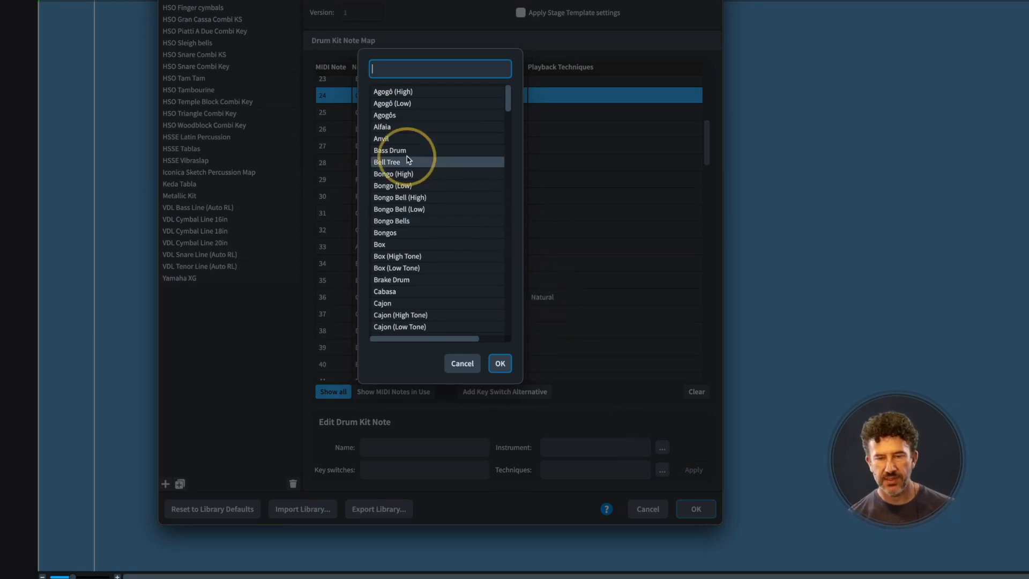
click(399, 175)
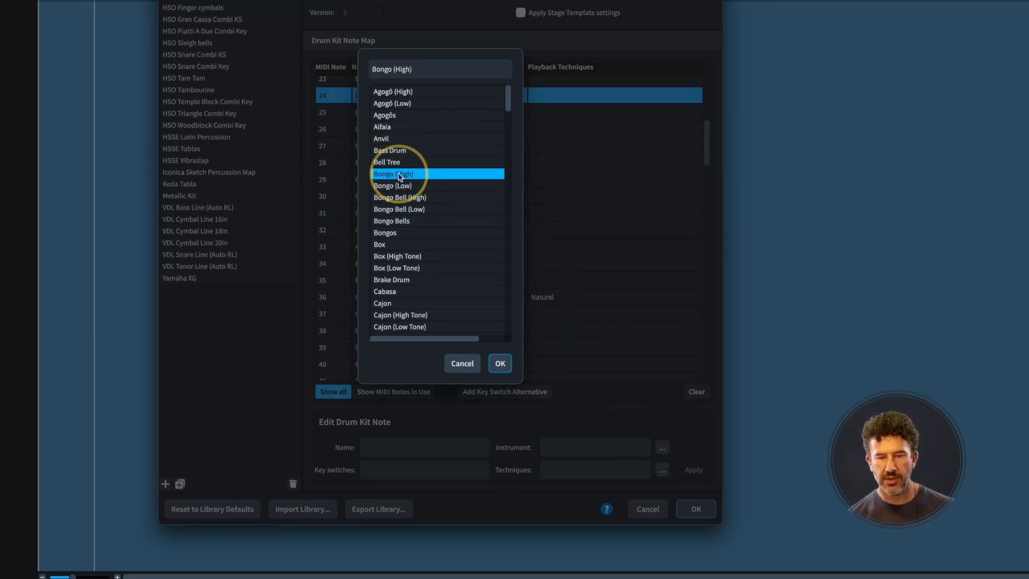
key(Return)
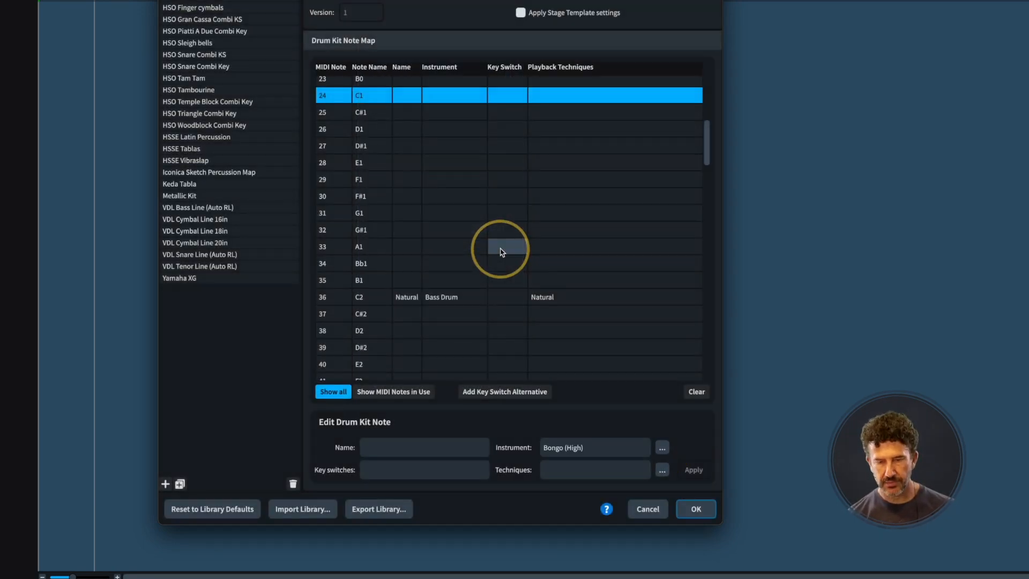
click(663, 469)
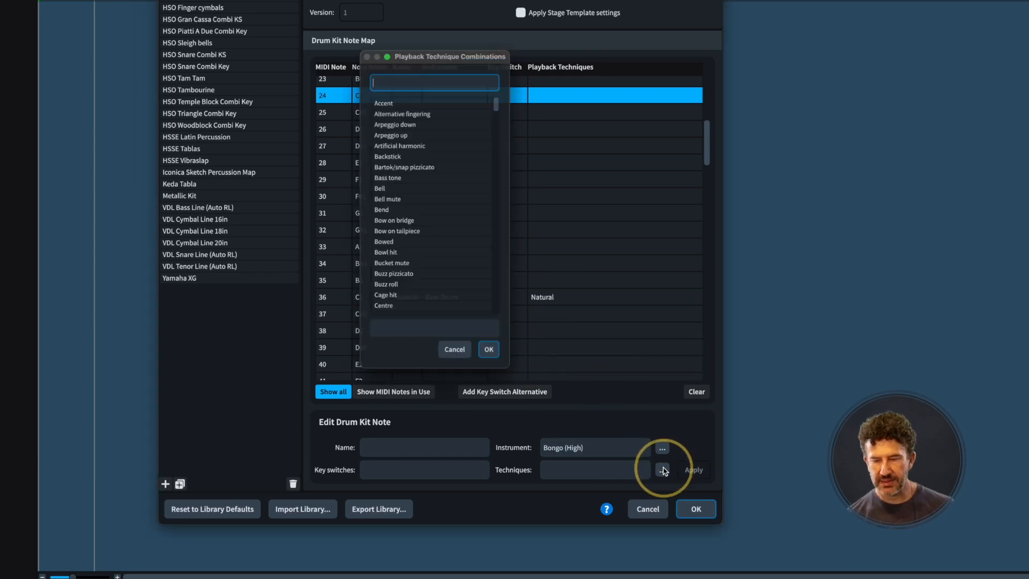
text(nat)
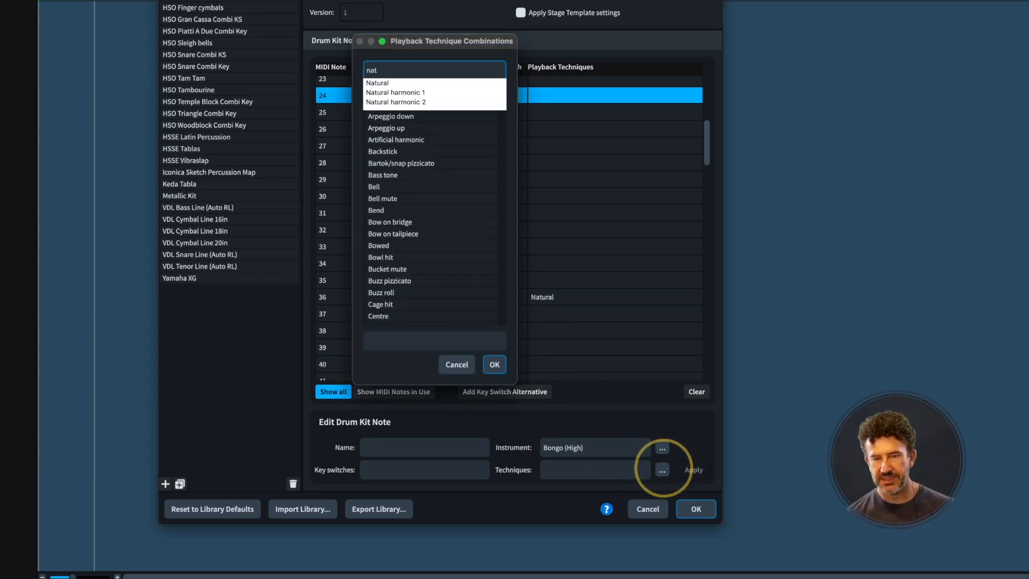
key(Down)
key(Return)
key(Return)
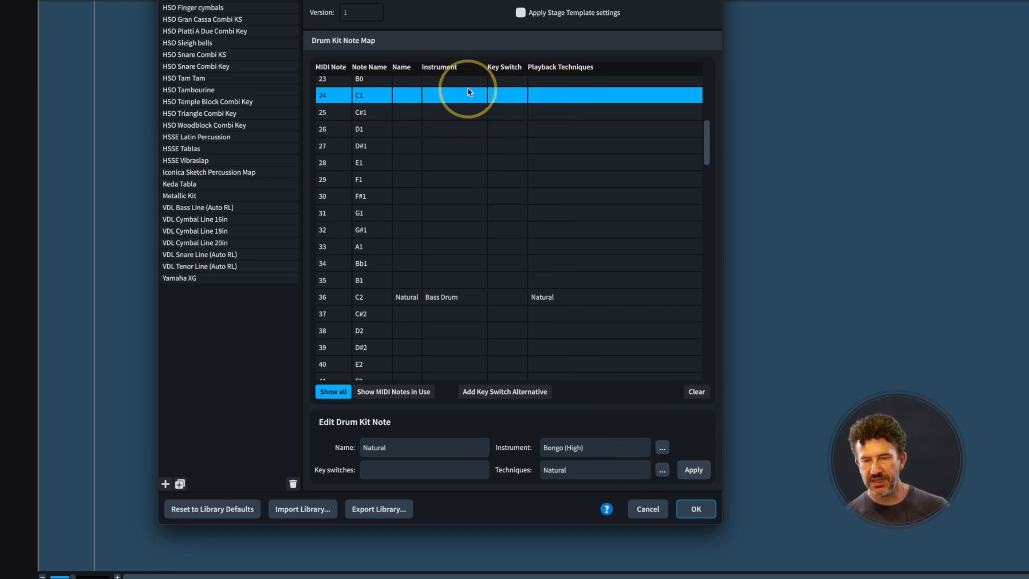
click(700, 470)
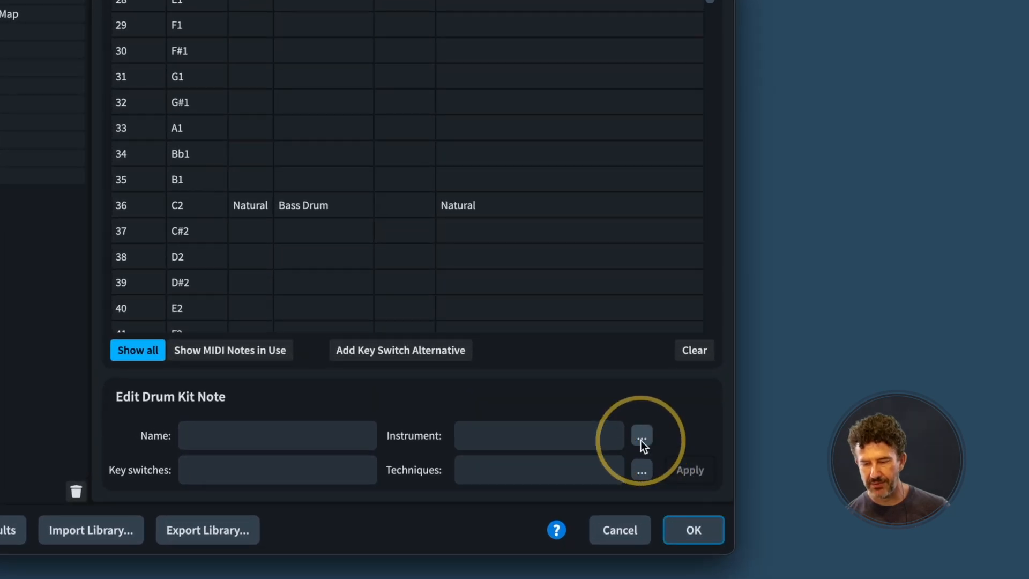
click(641, 439)
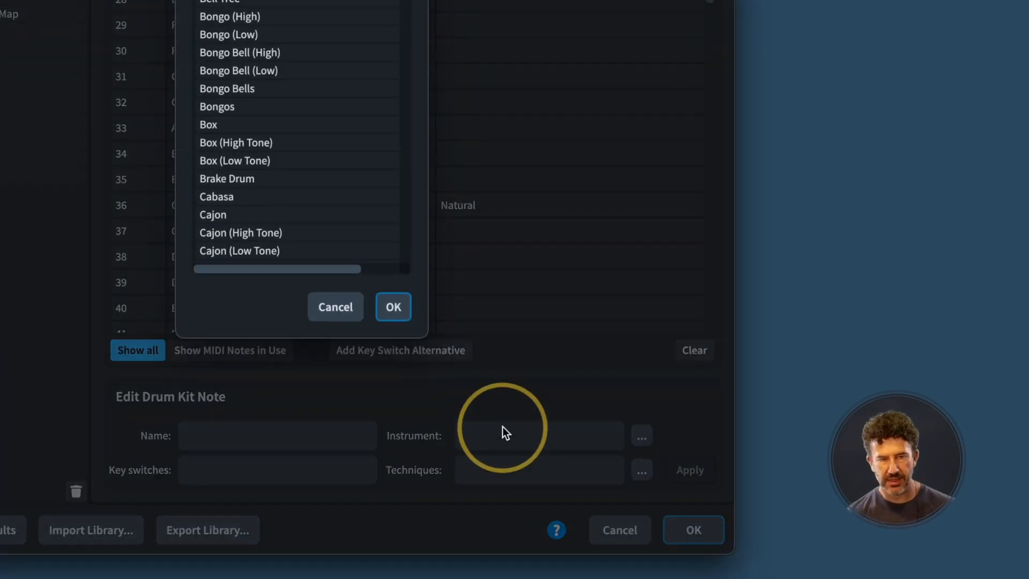
click(257, 18)
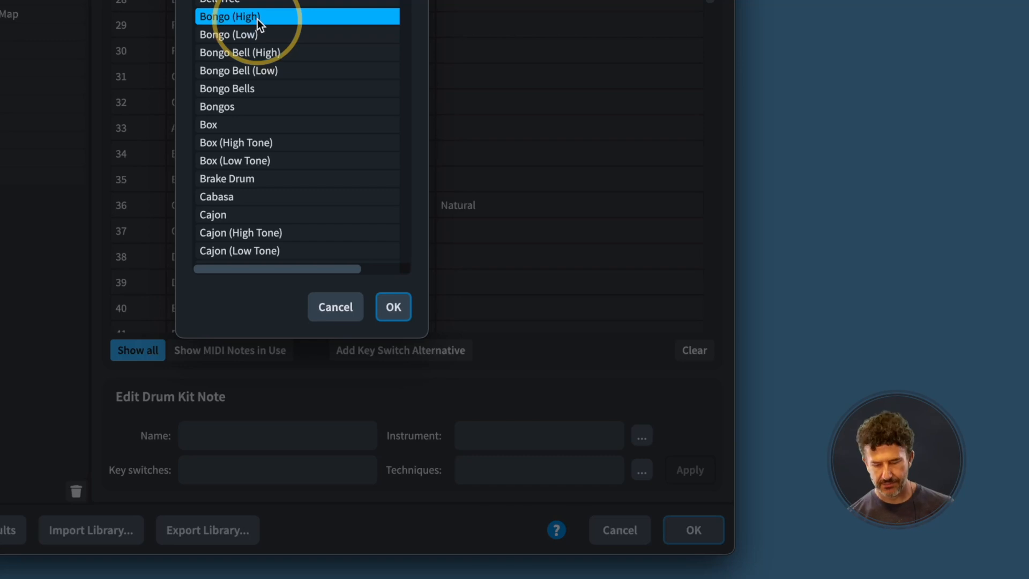
double_click(258, 18)
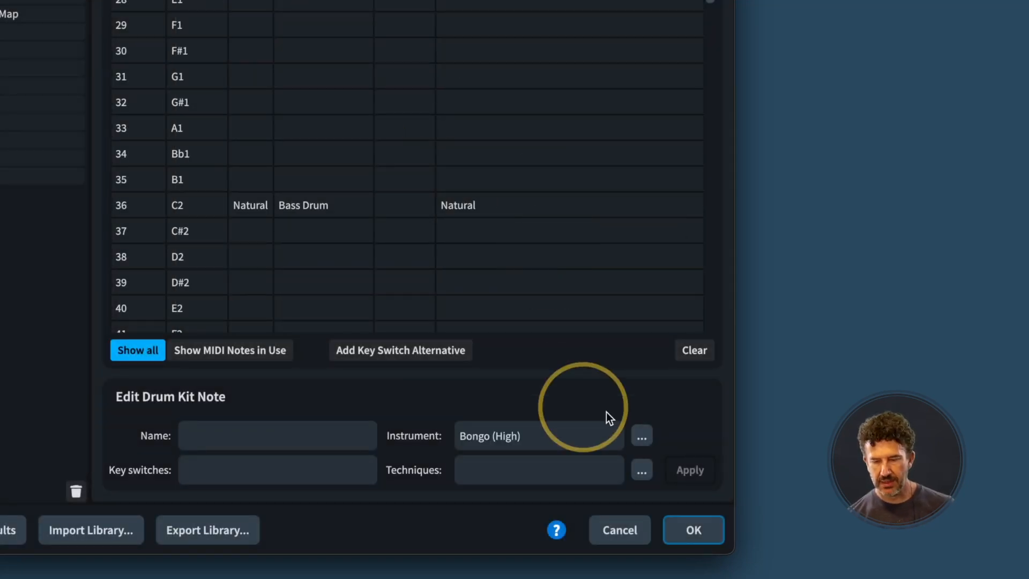
click(645, 462)
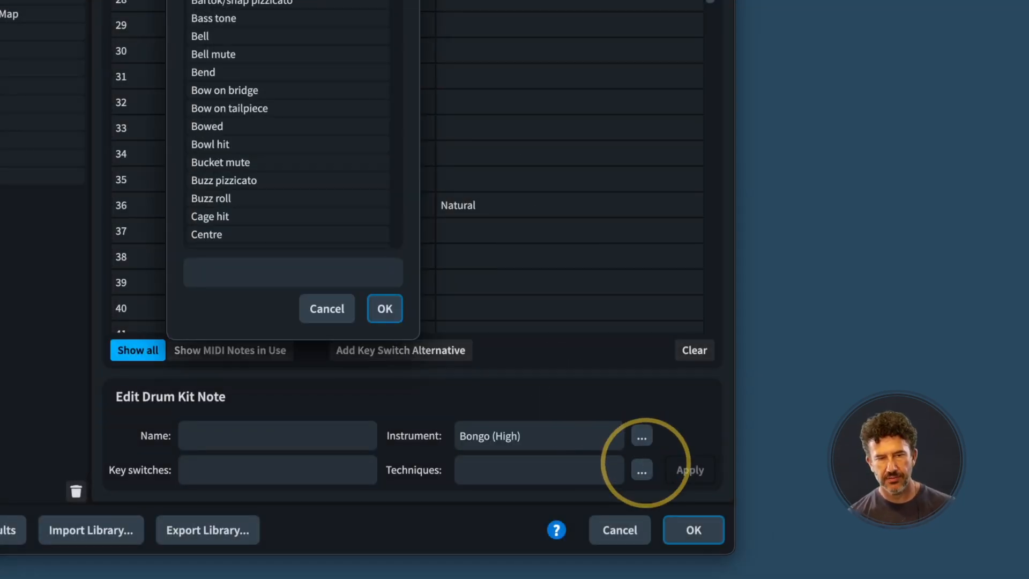
key(Escape)
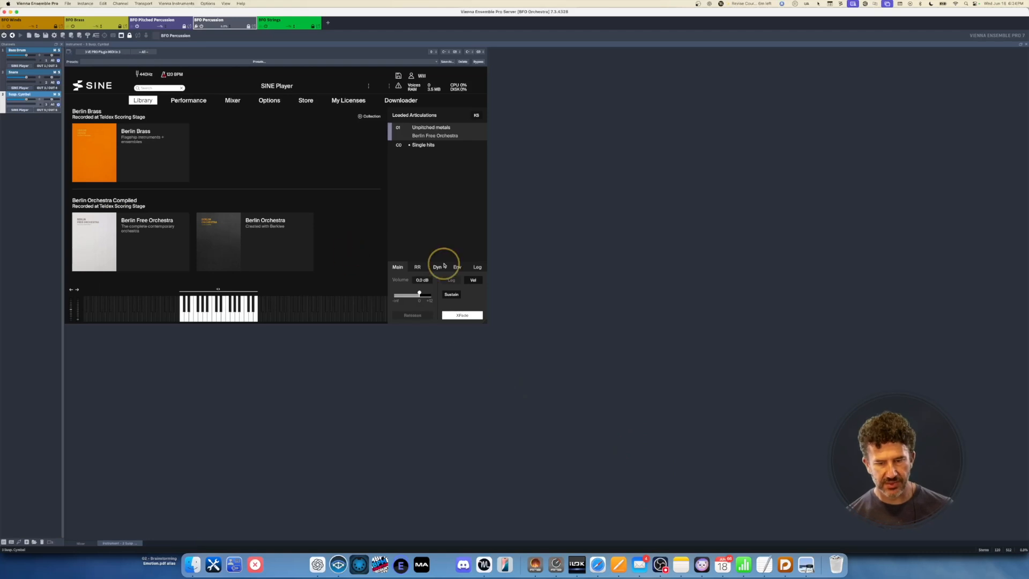
Switch back to Dorico and reopen the BFO Percussion map from the Suspended Cymbal track.
key(super+Tab)
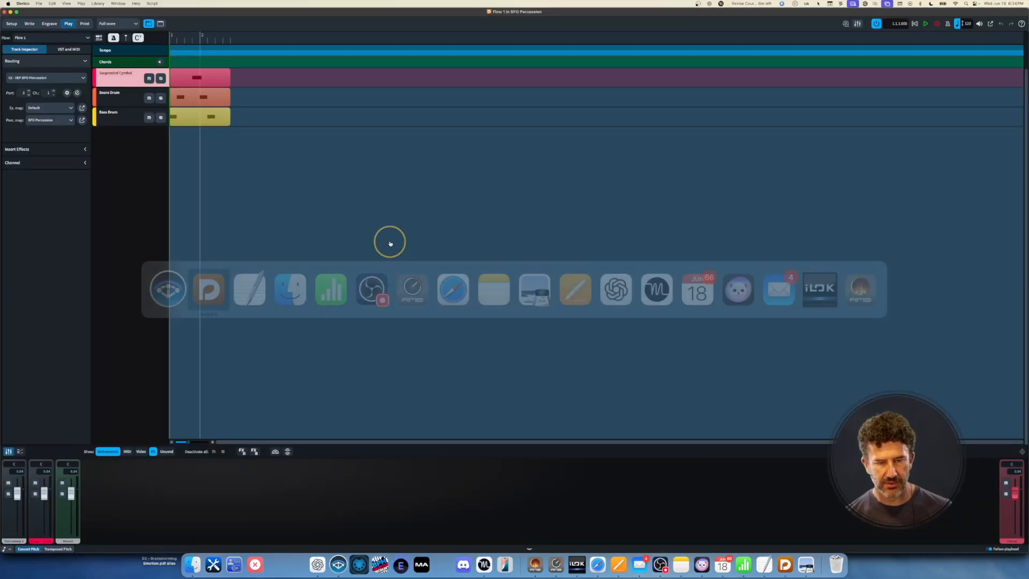
click(82, 121)
click(343, 247)
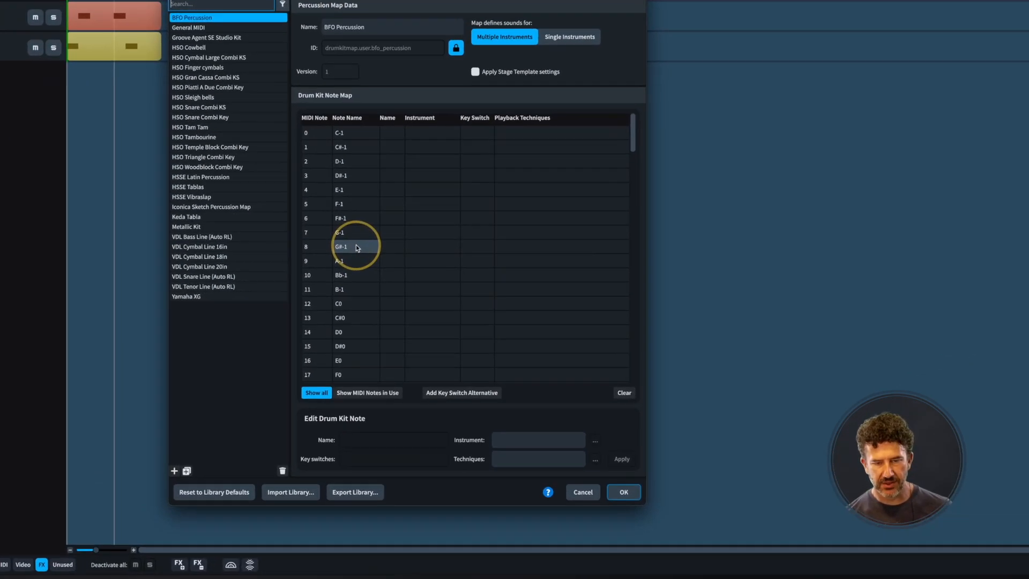
Select MIDI note 24 (C1) in the BFO Percussion drum kit note map and choose Bongo (High) as its instrument.
scroll(373, 189, down, 1)
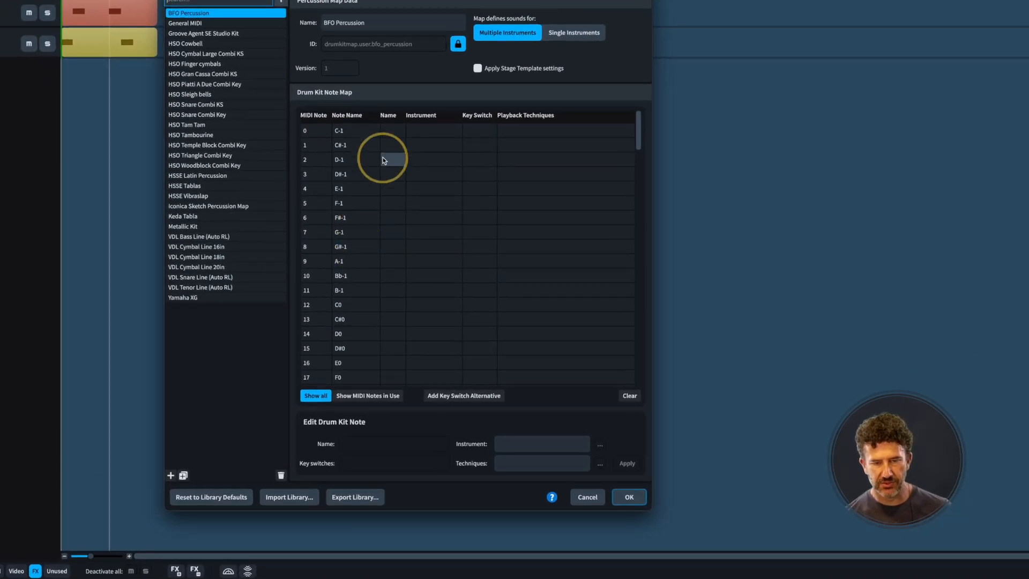
scroll(401, 229, down, 6)
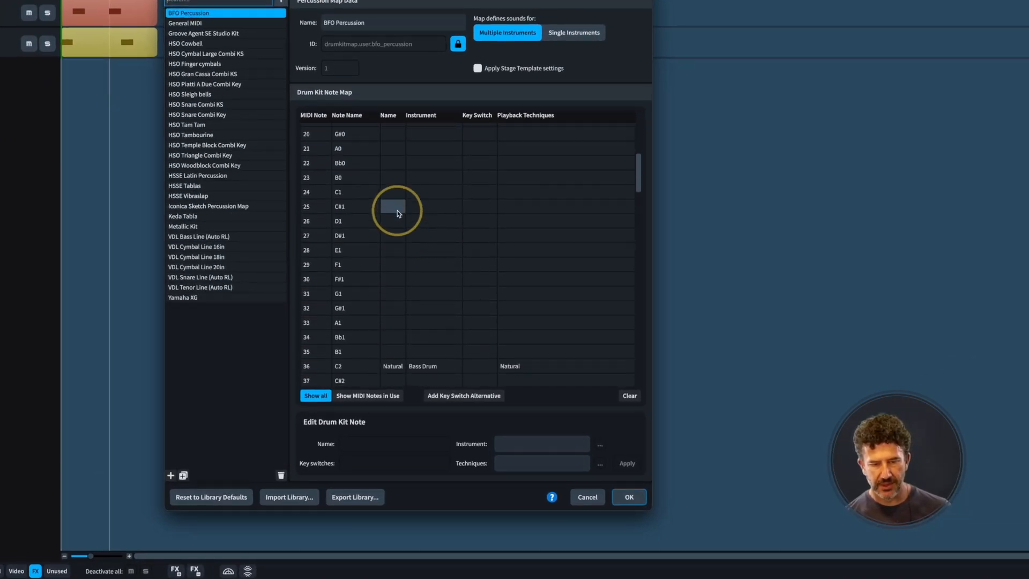
click(414, 193)
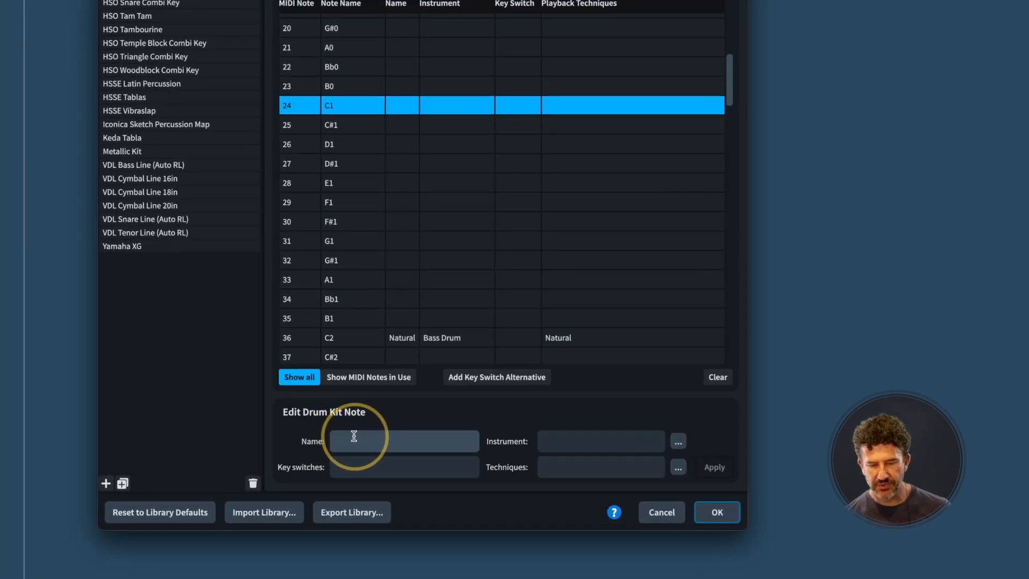
click(367, 449)
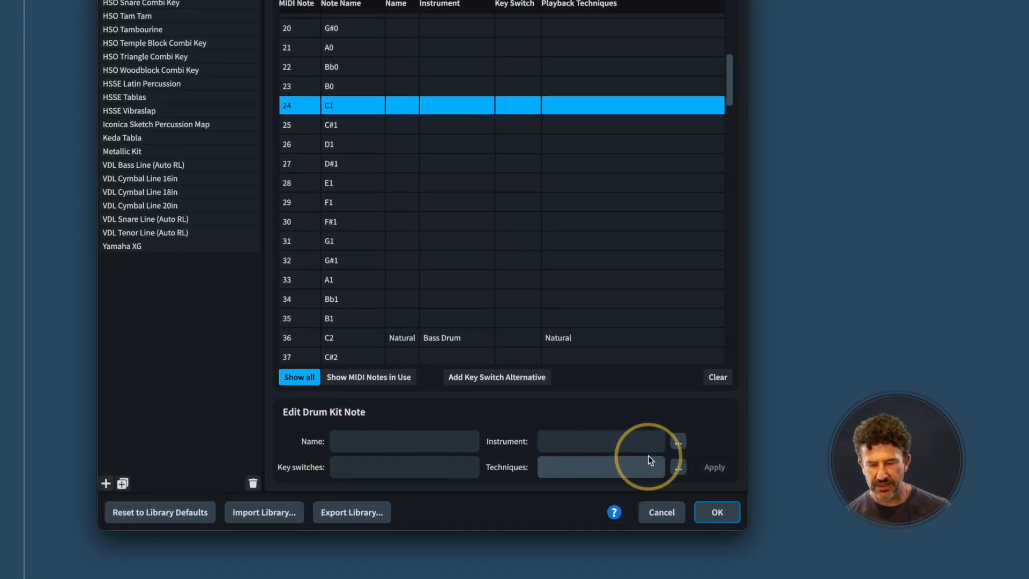
click(678, 442)
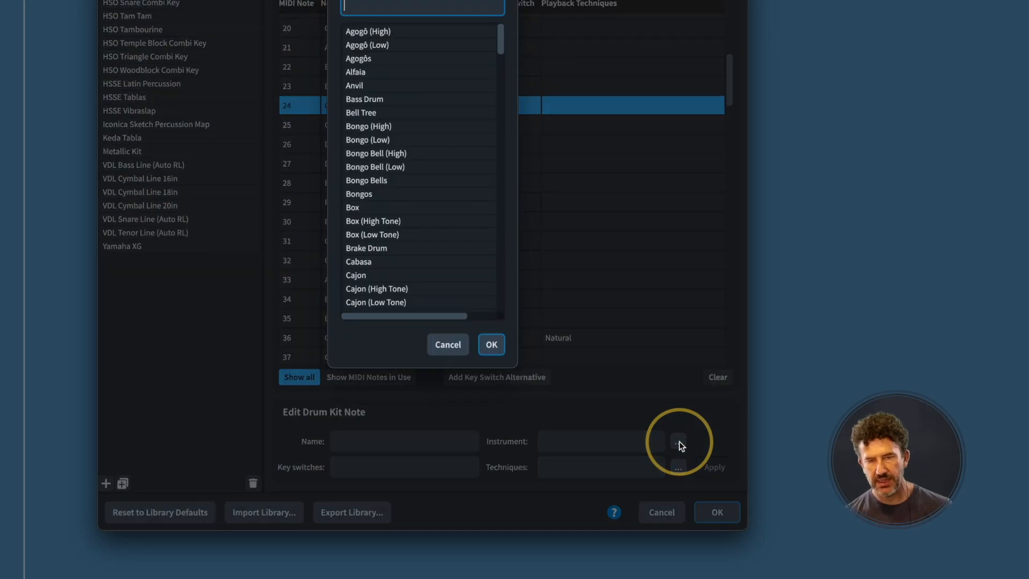
text(bongo)
key(Down)
key(Return)
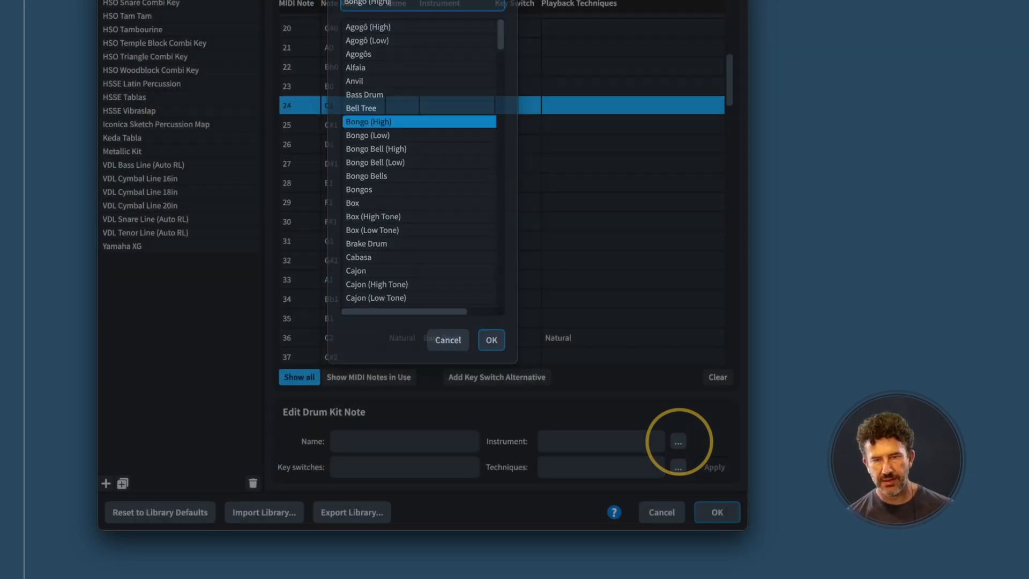
Set the playback technique of the C1 note to Natural and apply the mapping.
click(677, 464)
text(natural)
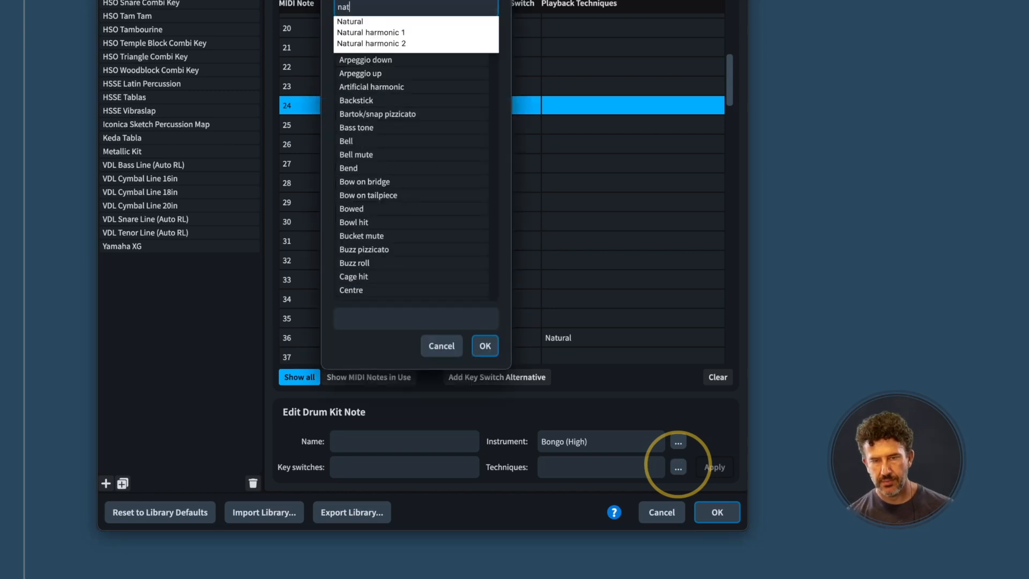
key(Down)
key(Return)
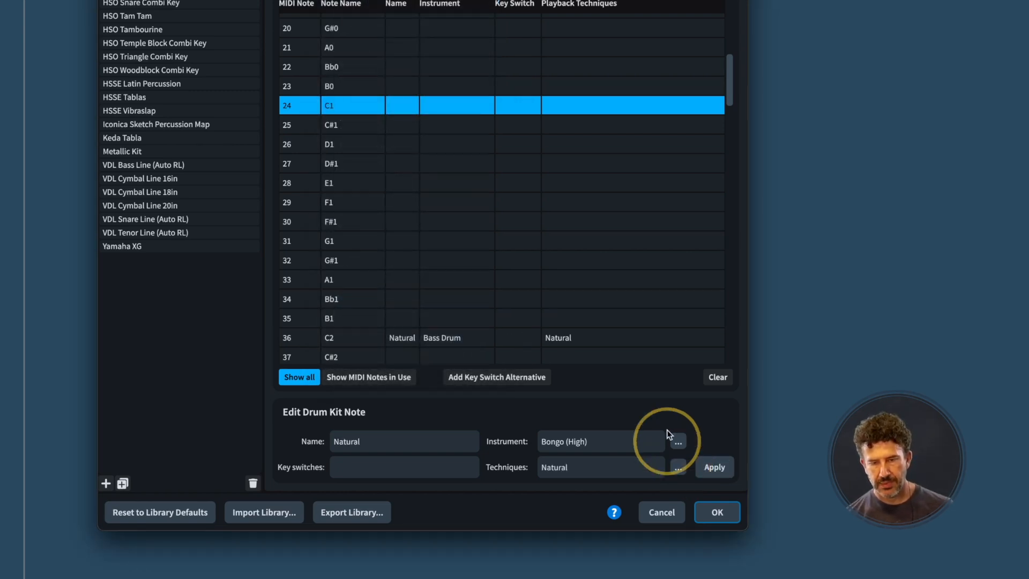
click(712, 466)
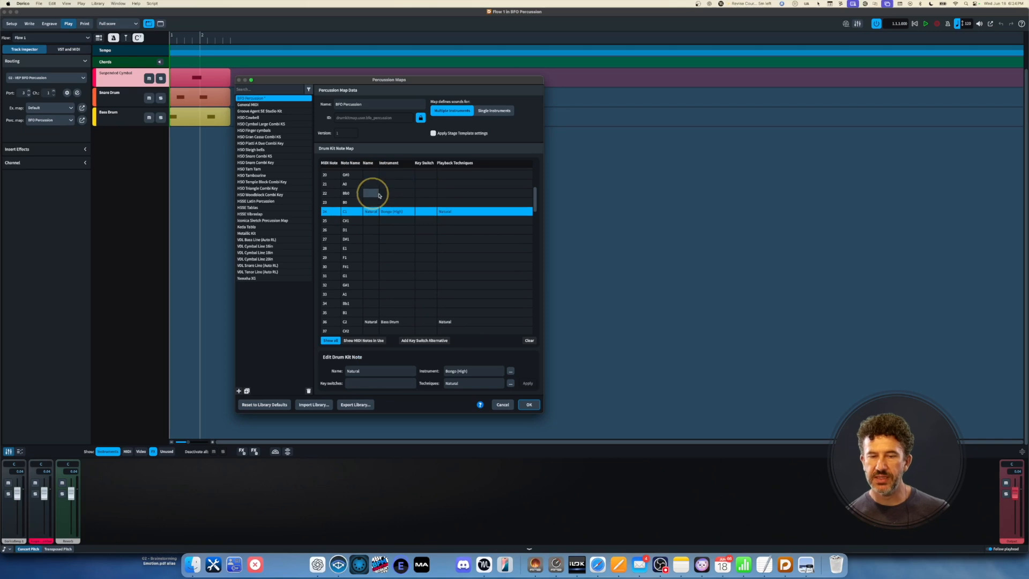
Clear the Bongo (High) mapping from C1, then confirm the percussion map with only the MIDI notes in use listed.
click(530, 341)
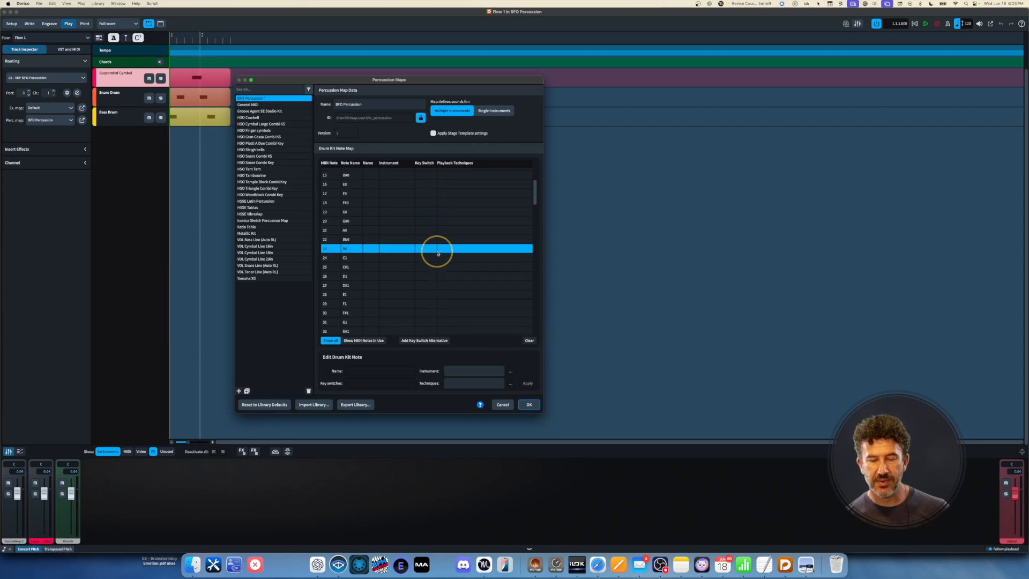
click(366, 340)
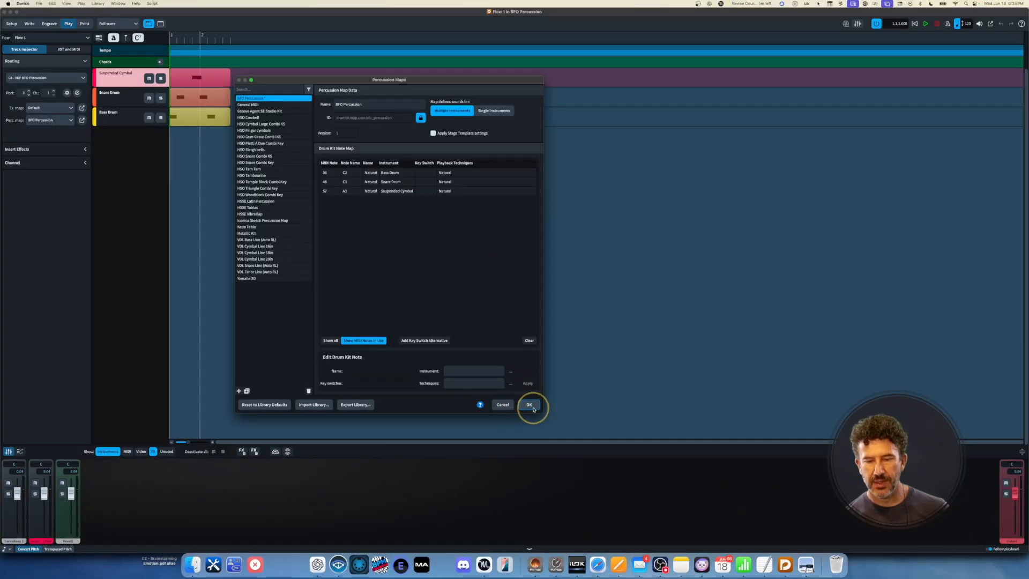
click(529, 405)
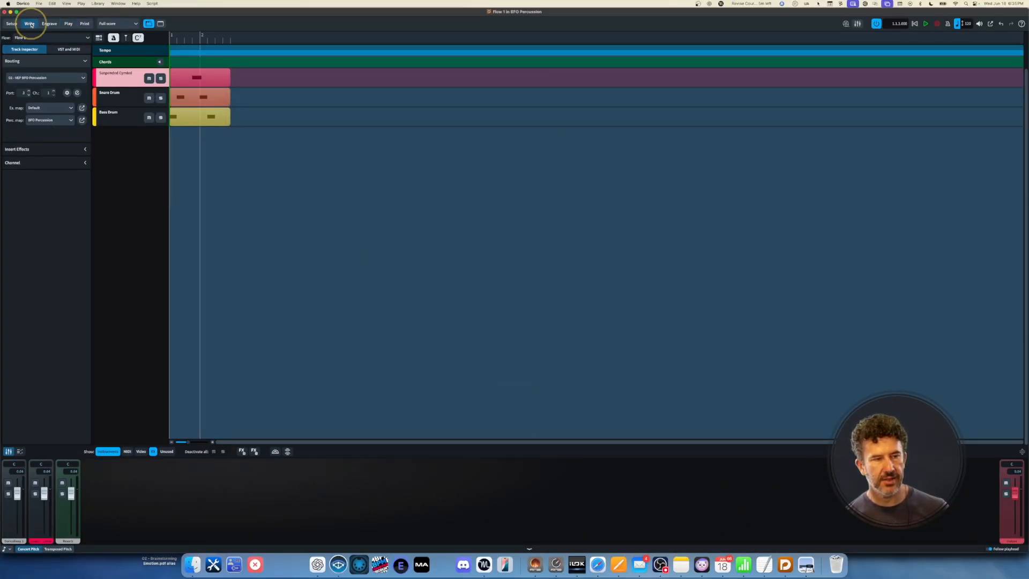
Switch to Write mode and select the first bass drum note in the score.
click(29, 23)
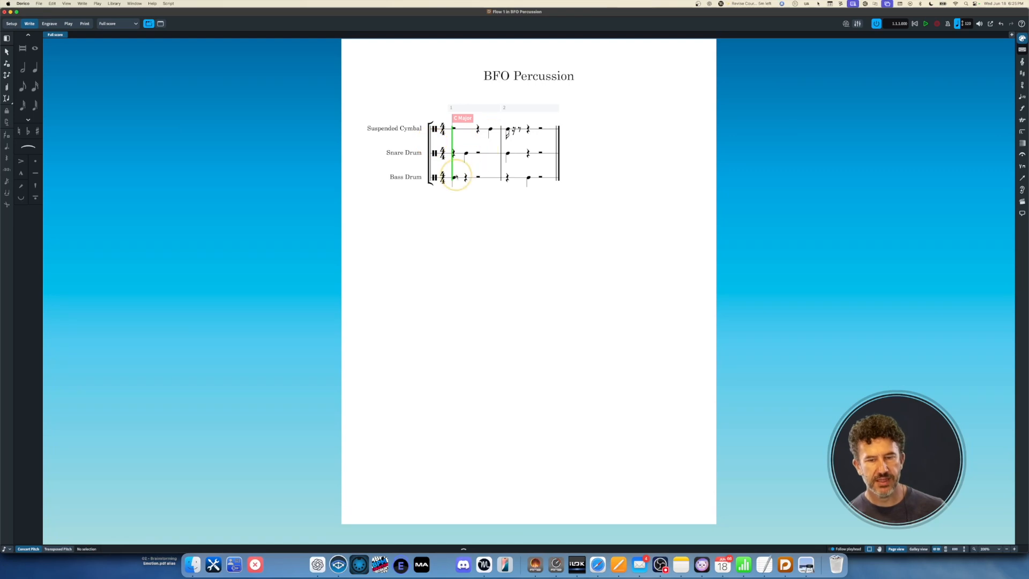
click(453, 177)
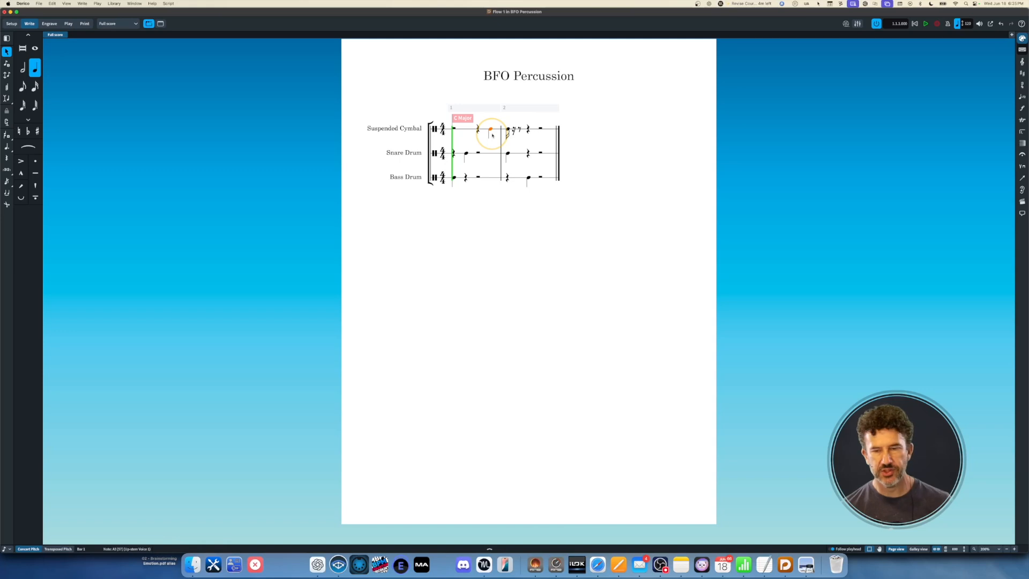
Switch to the instrument ports spreadsheet and enter Bass Drum in the Percussion column for port 1.
key(super+Tab)
key(super+Tab)
key(super+Tab)
key(super+Tab)
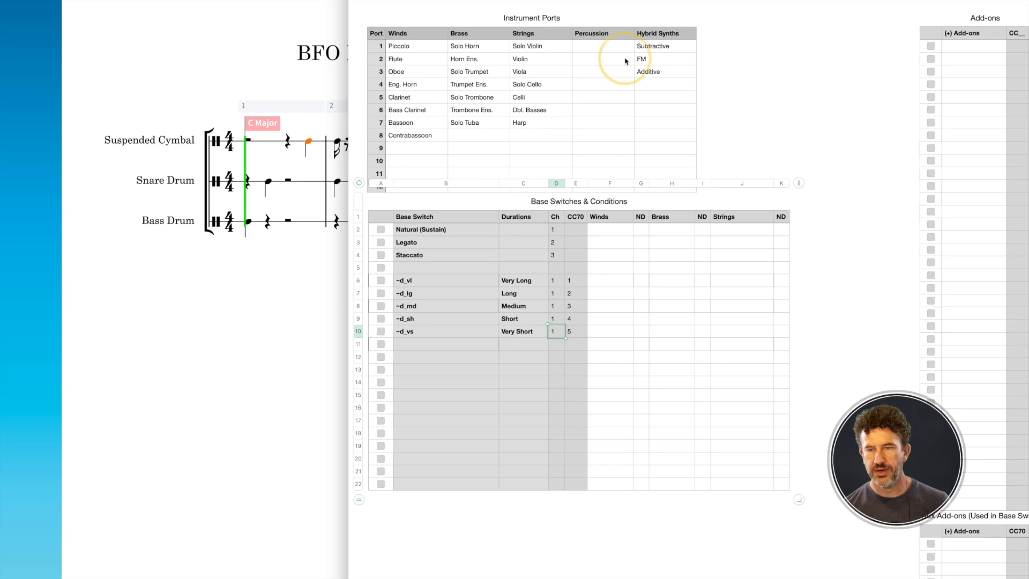
click(600, 47)
text(Bass)
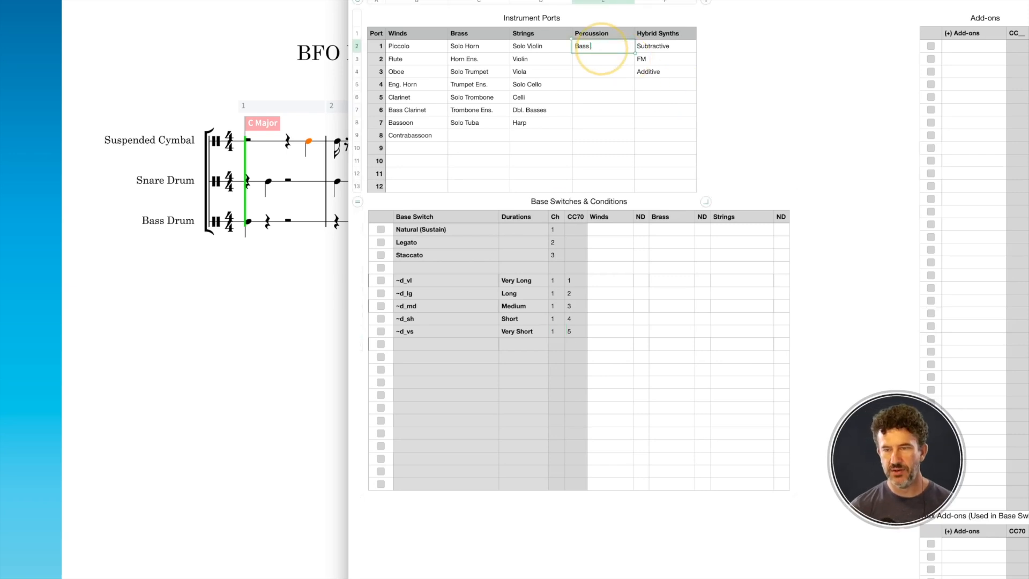
text( Drum)
key(Return)
Enter Snare for port 2 and Susp. Cymbal for port 3 in the Percussion column.
text(Sn)
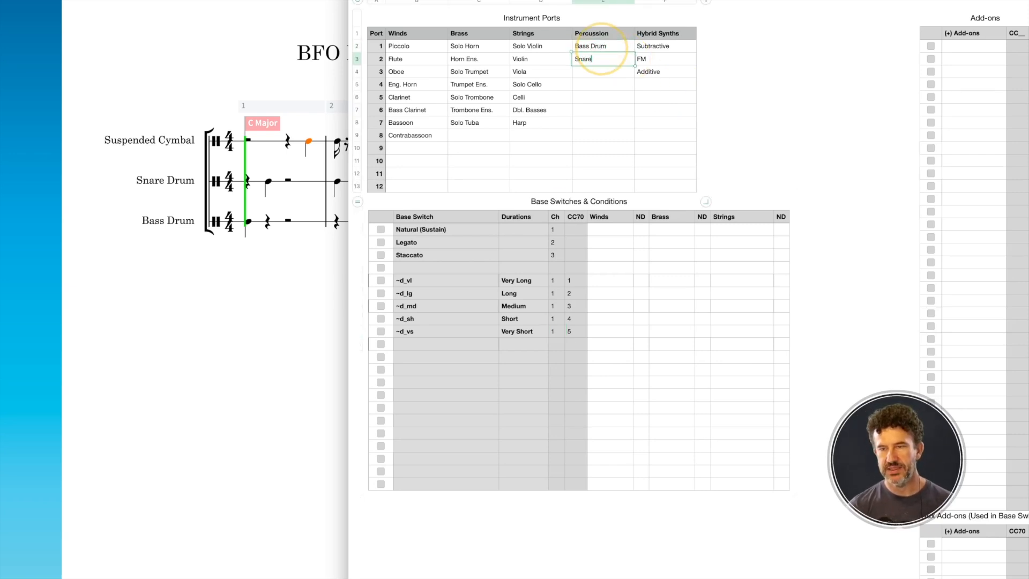
text(are)
key(Return)
text(Susp)
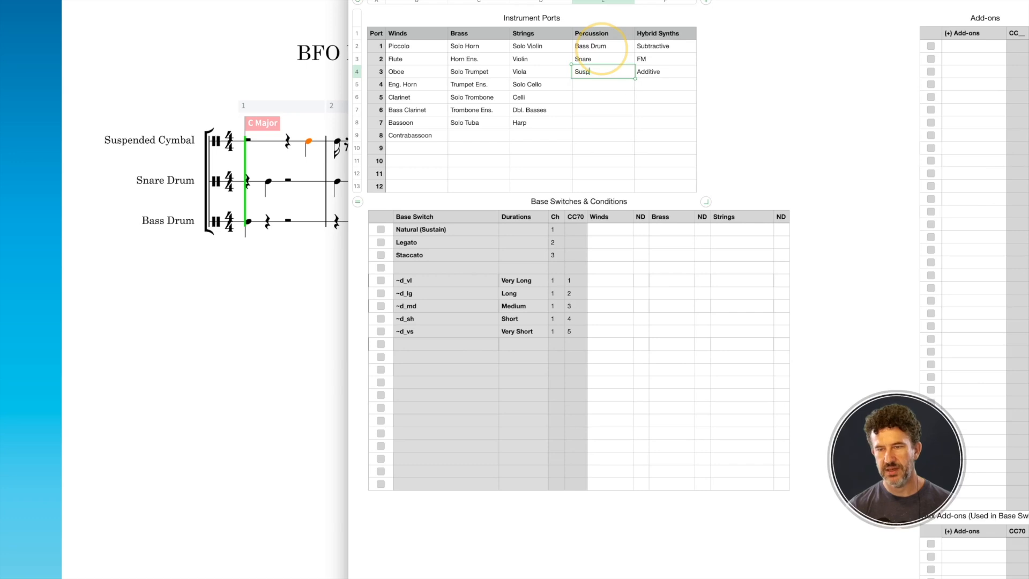
text(. Cymbal)
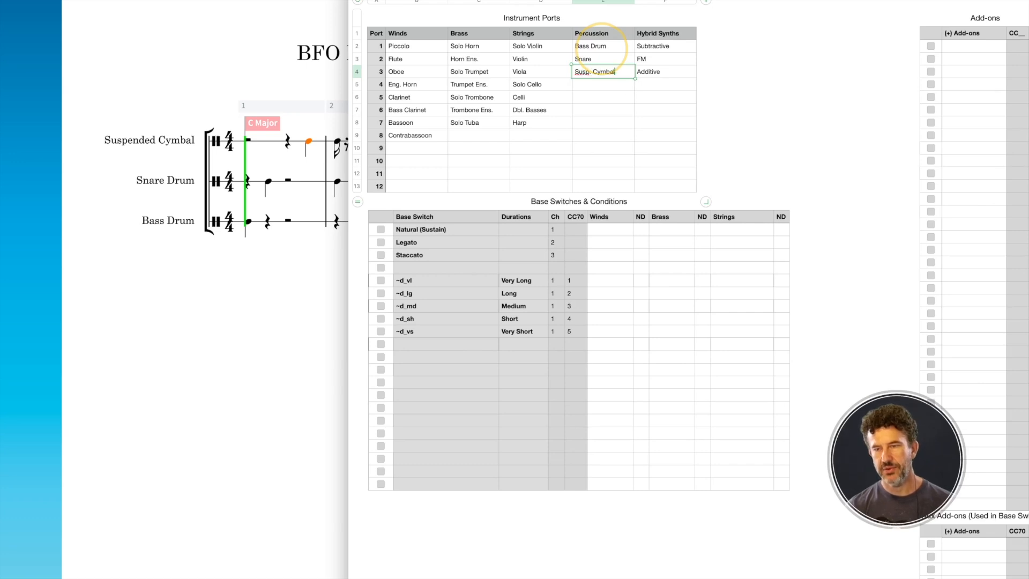
key(Return)
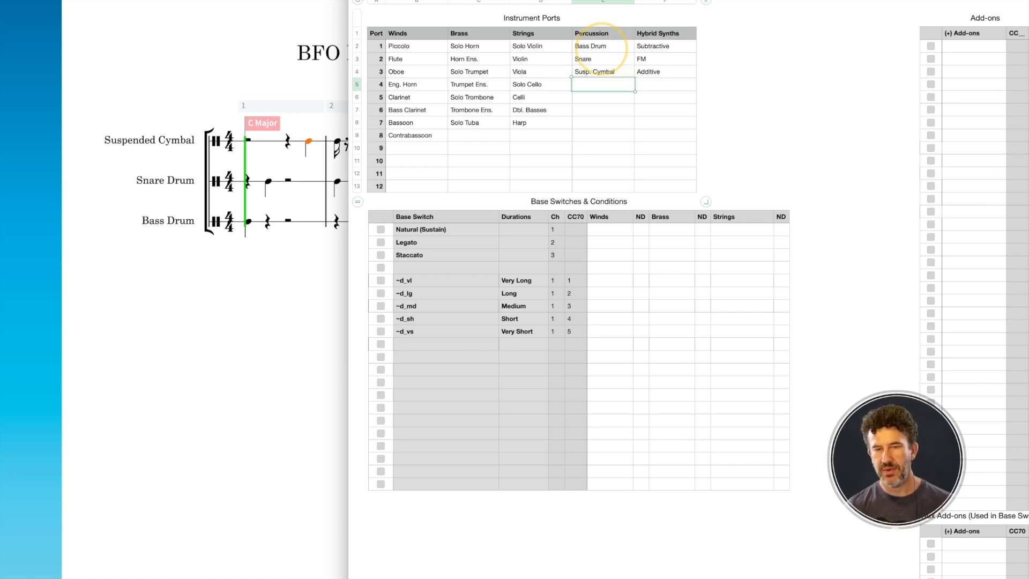